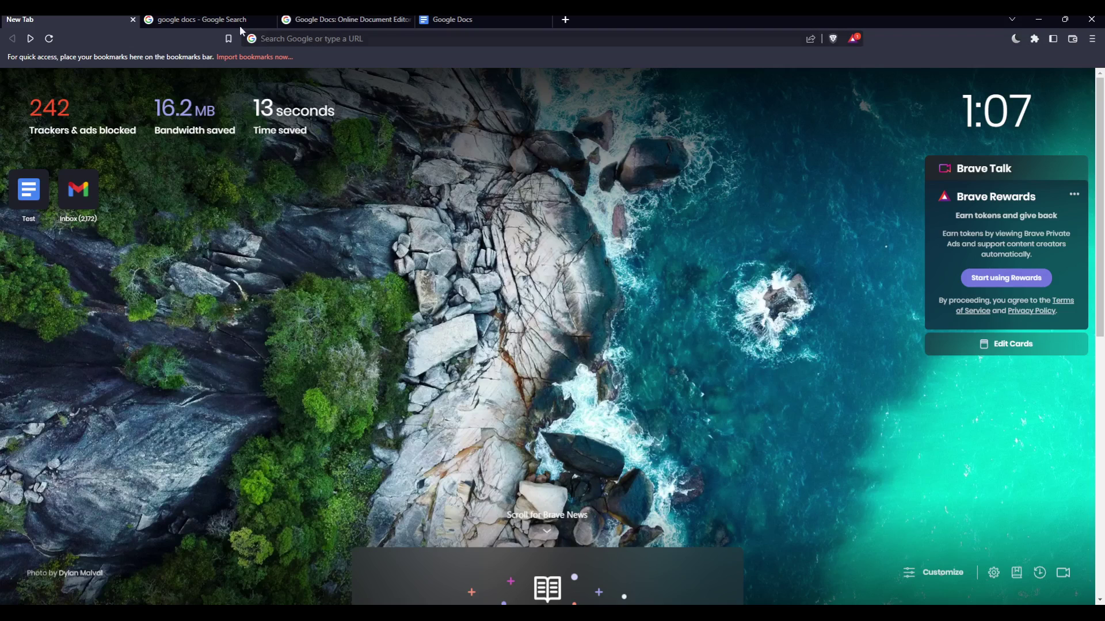
Step: Open the 'Google Docs: Online Document Editor' overview page from the google docs search results
click(224, 17)
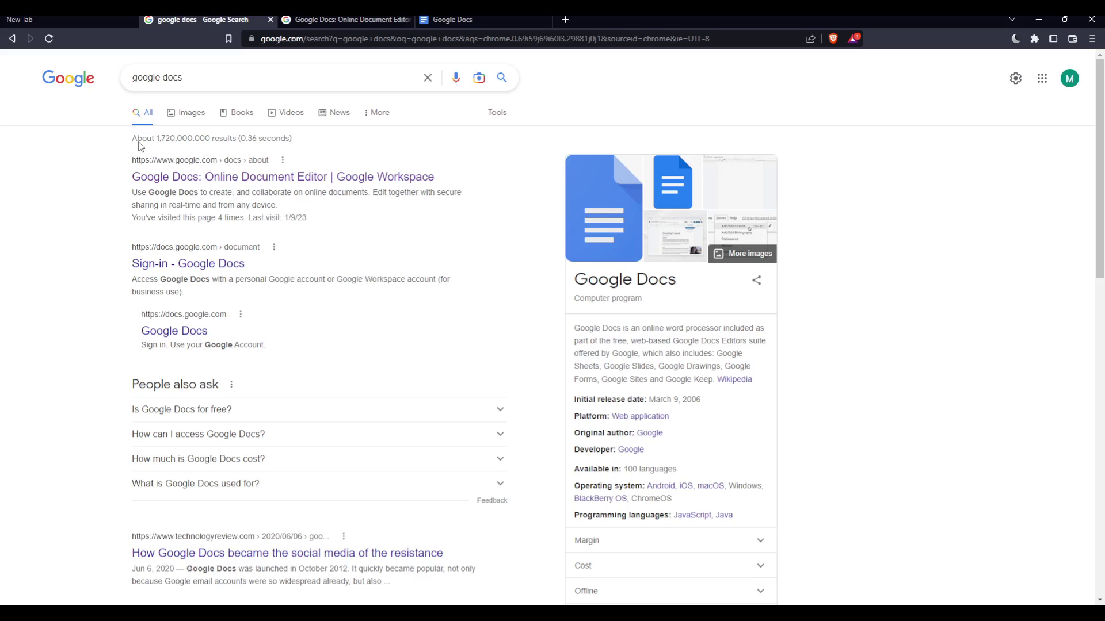
click(337, 19)
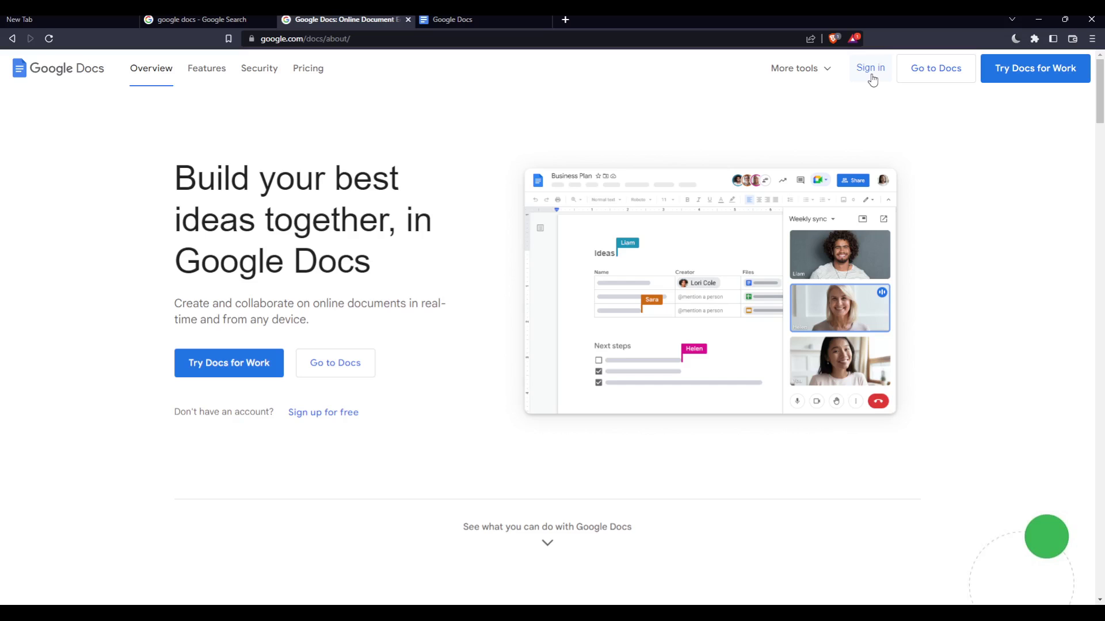
Step: Browse the Google Docs template gallery, then return to the Docs home page
click(453, 19)
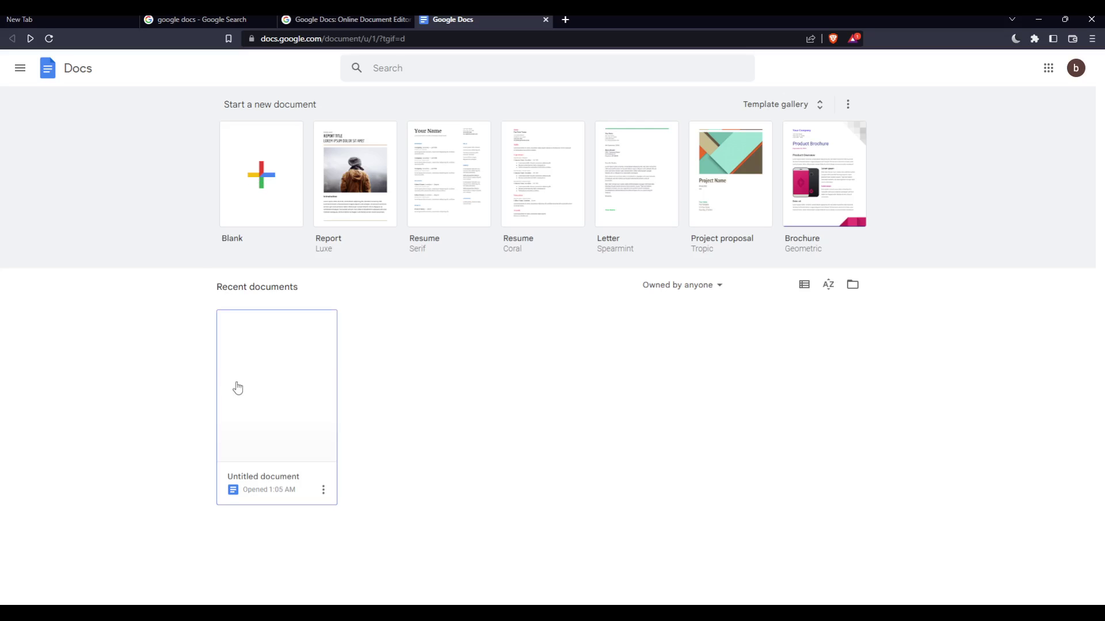
click(783, 105)
scroll(545, 298, down, 6)
scroll(545, 299, down, 9)
scroll(545, 299, up, 12)
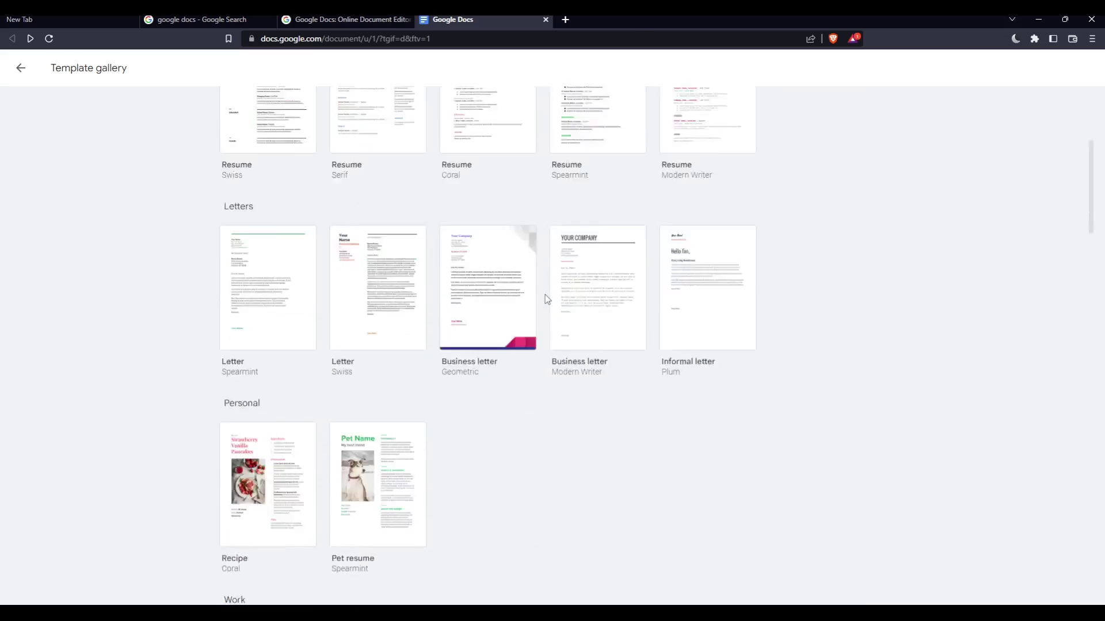
scroll(544, 300, up, 3)
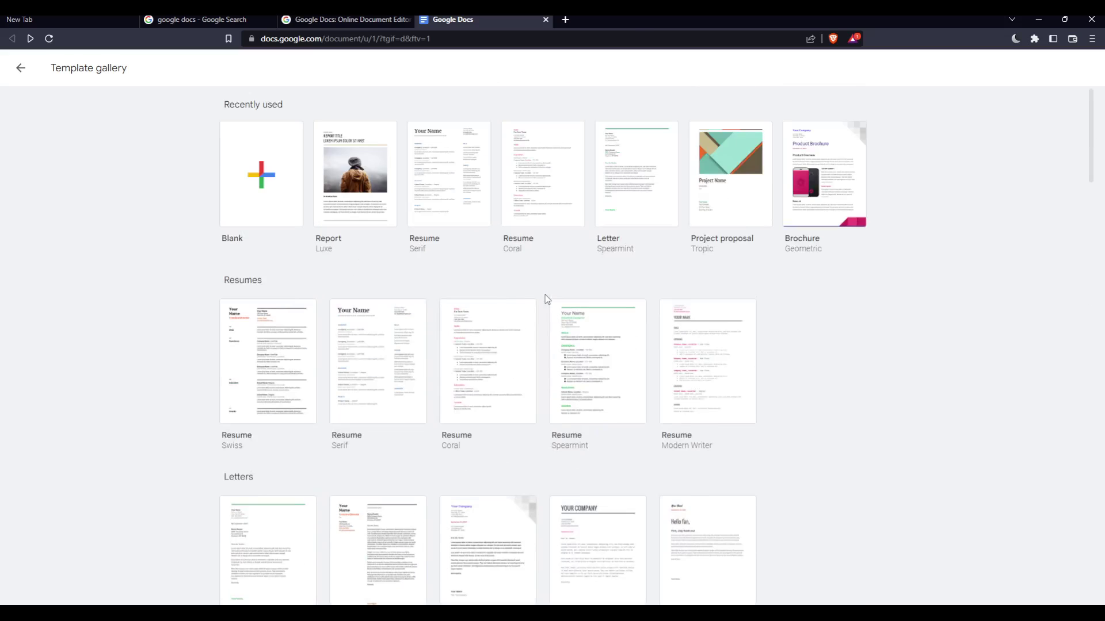
click(21, 68)
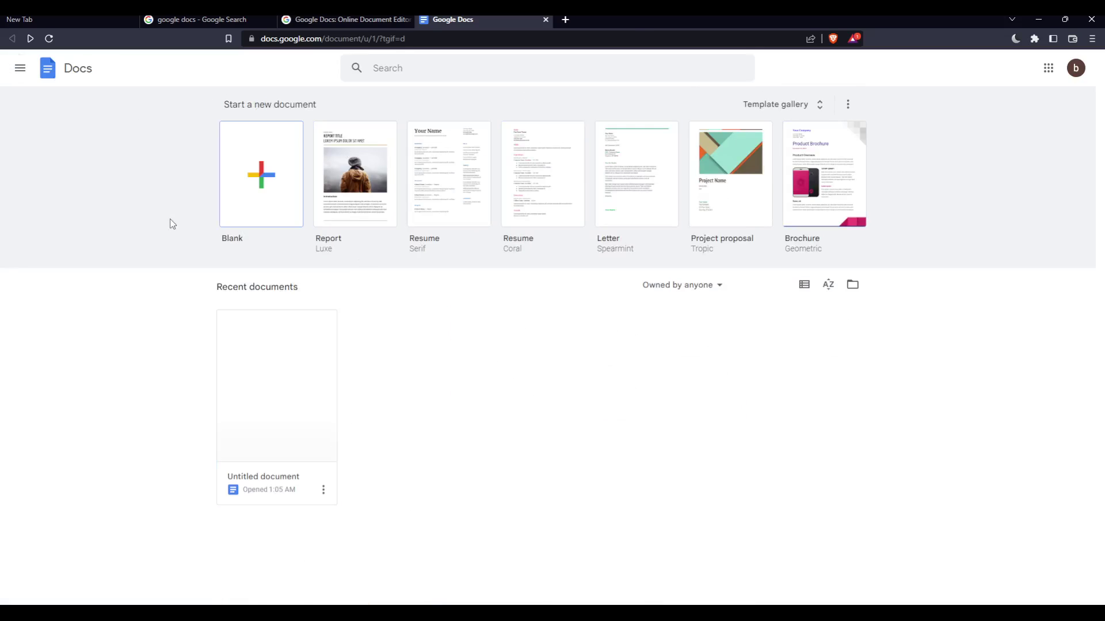
Step: Open the Untitled document, add blank lines after HHH, then undo them
click(271, 388)
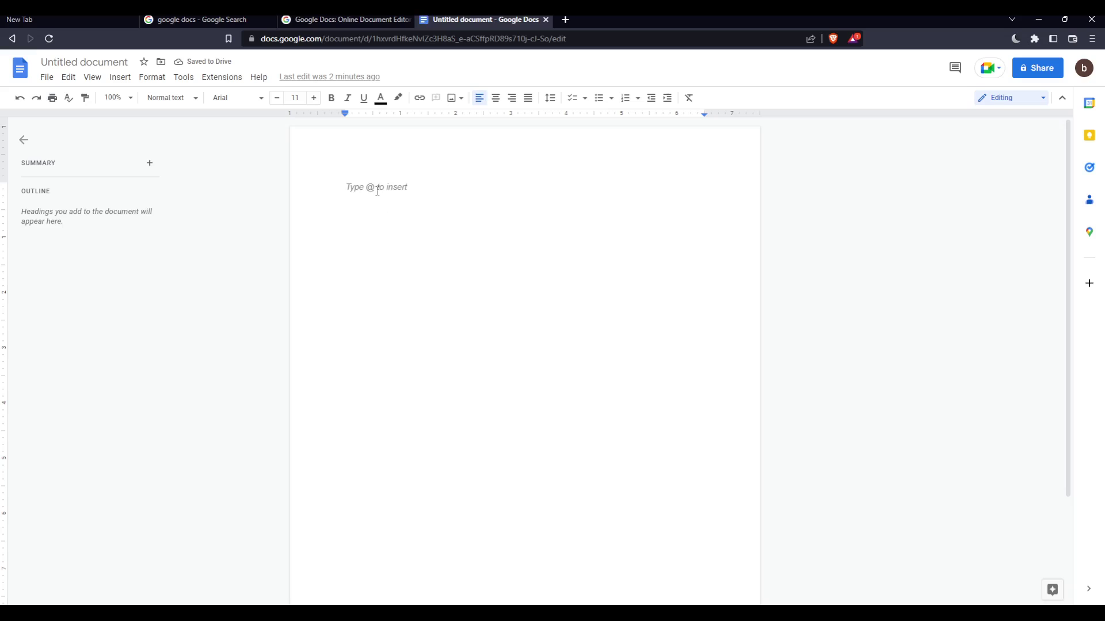
text(HHH)
key(Return)
key(Return)
key(Return)
key(Return)
key(Return)
key(Return)
key(Return)
key(Return)
key(Return)
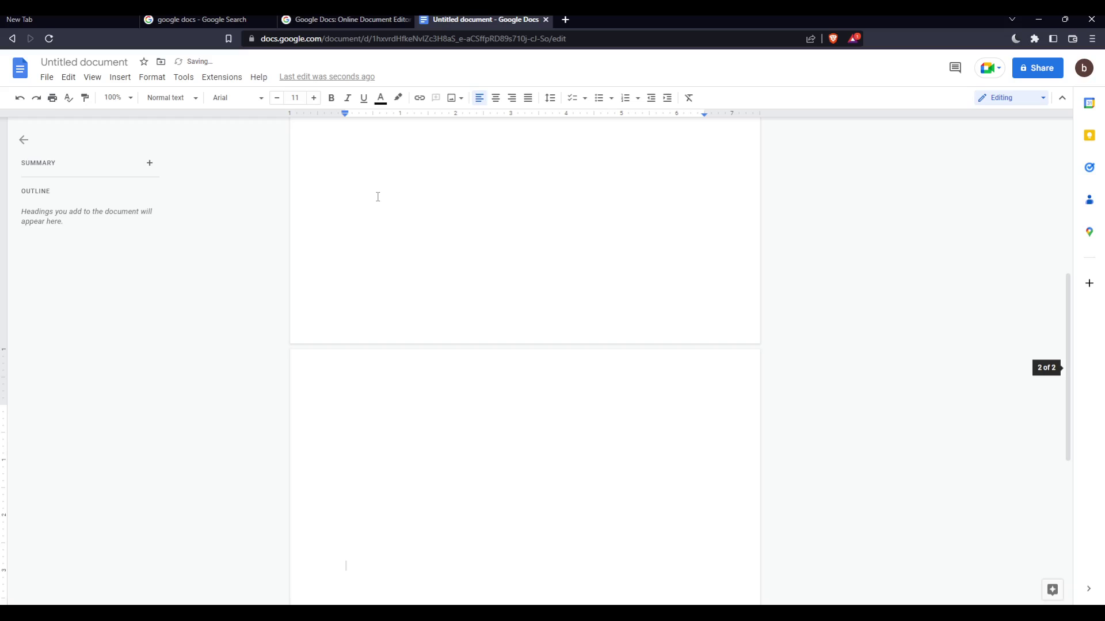
text(HHH)
key(ctrl+z)
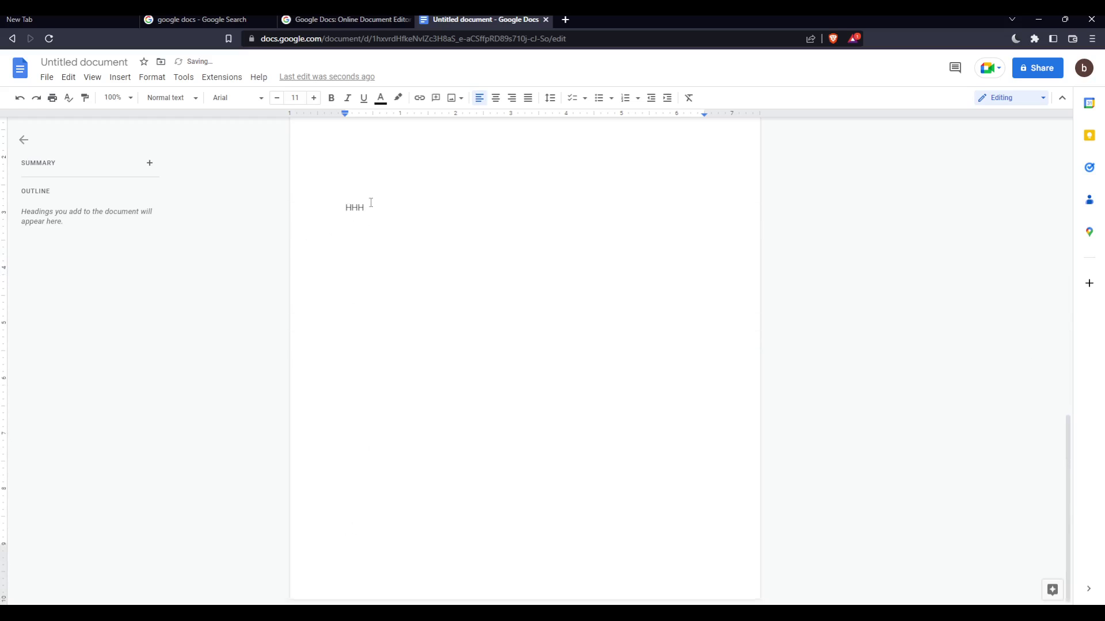
Step: Add blank lines at HHH so it moves onto the second page
double_click(352, 208)
click(566, 237)
scroll(444, 237, up, 8)
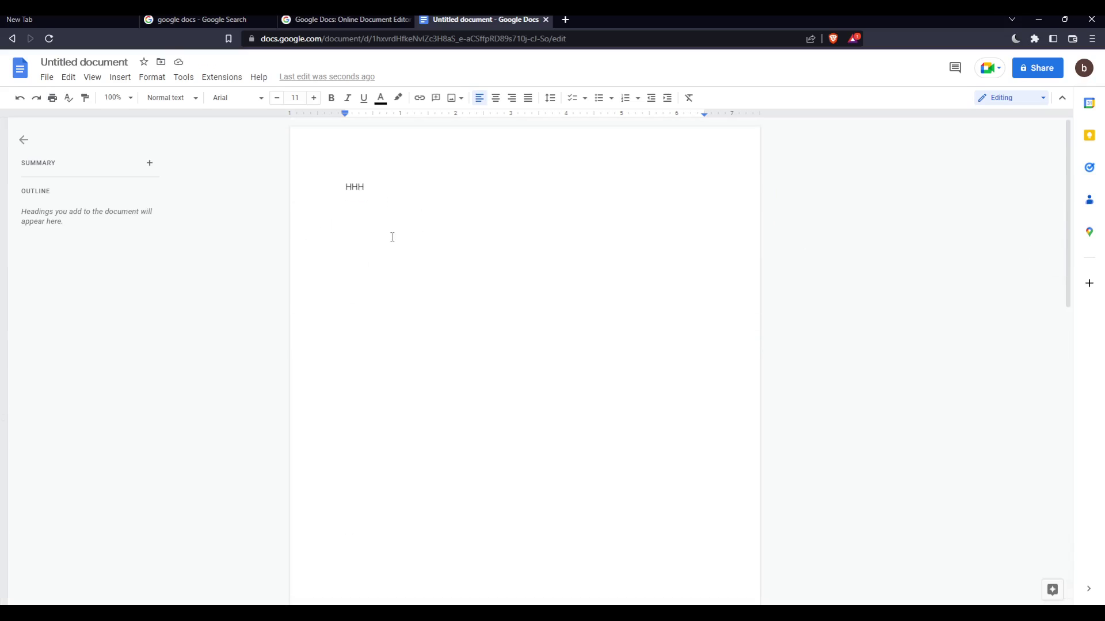
key(Return)
key(Return)
key(Return)
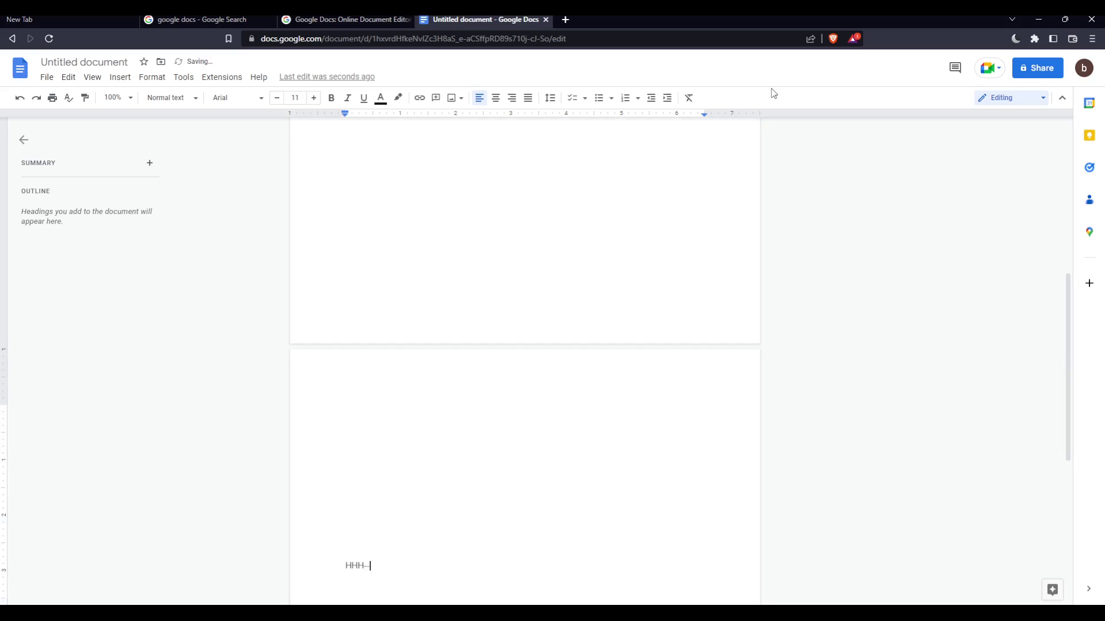
Step: Open the print dialog and browse the full destination list, keeping Adobe PDF as the destination
click(52, 97)
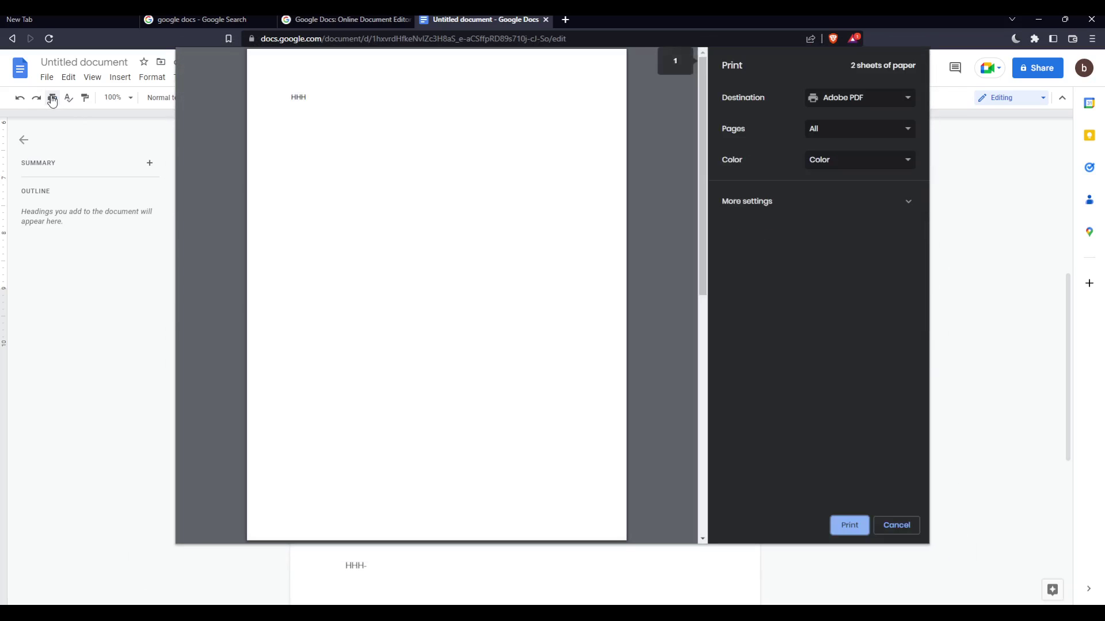
click(884, 132)
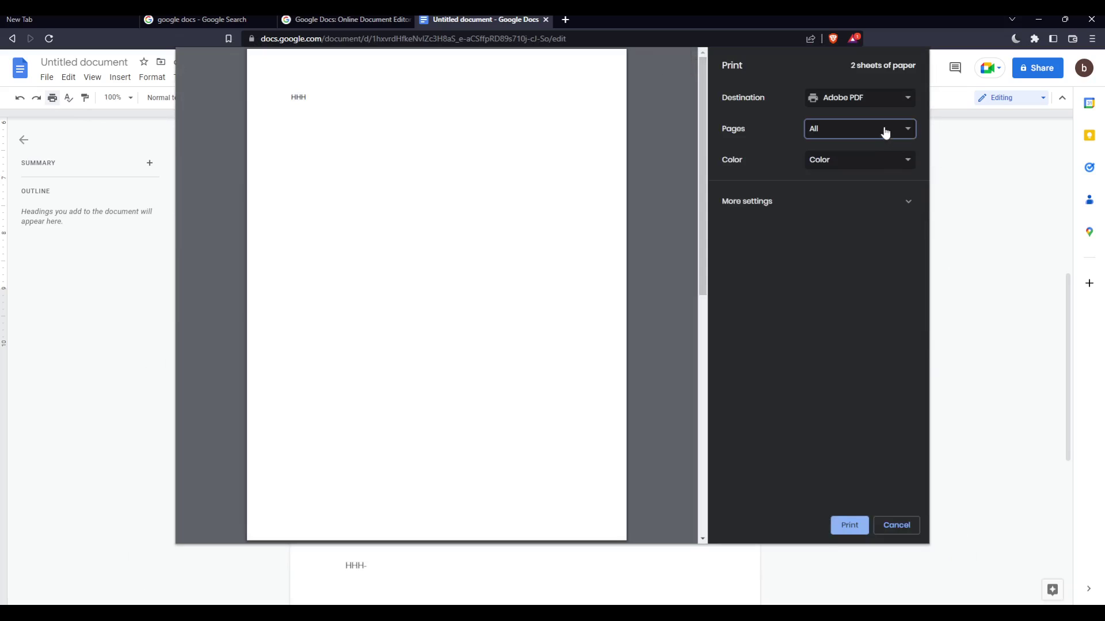
click(868, 102)
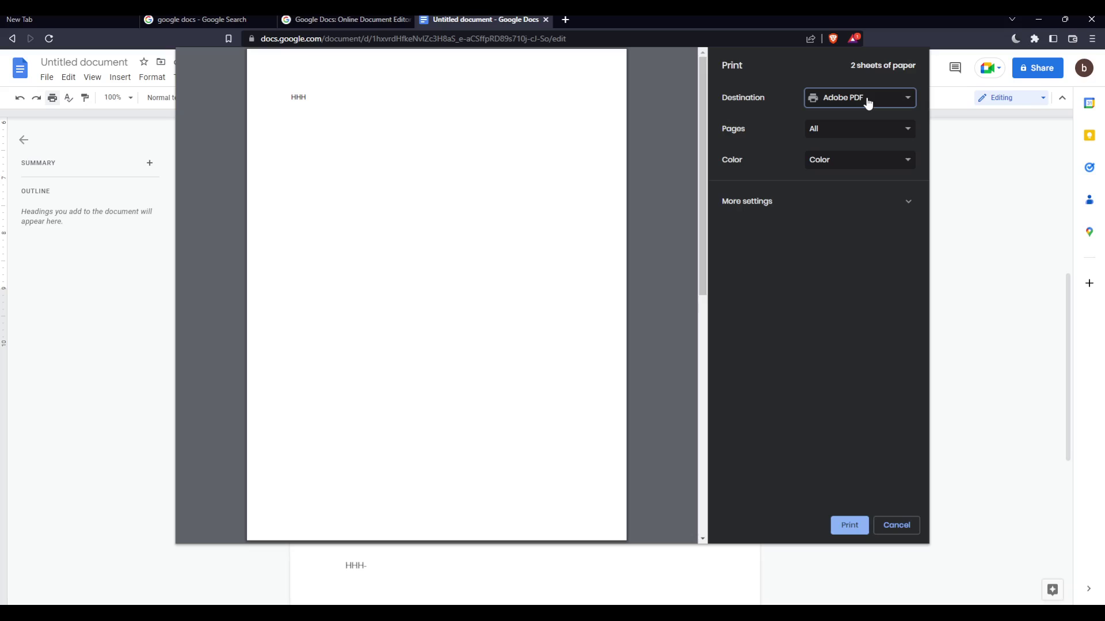
click(852, 131)
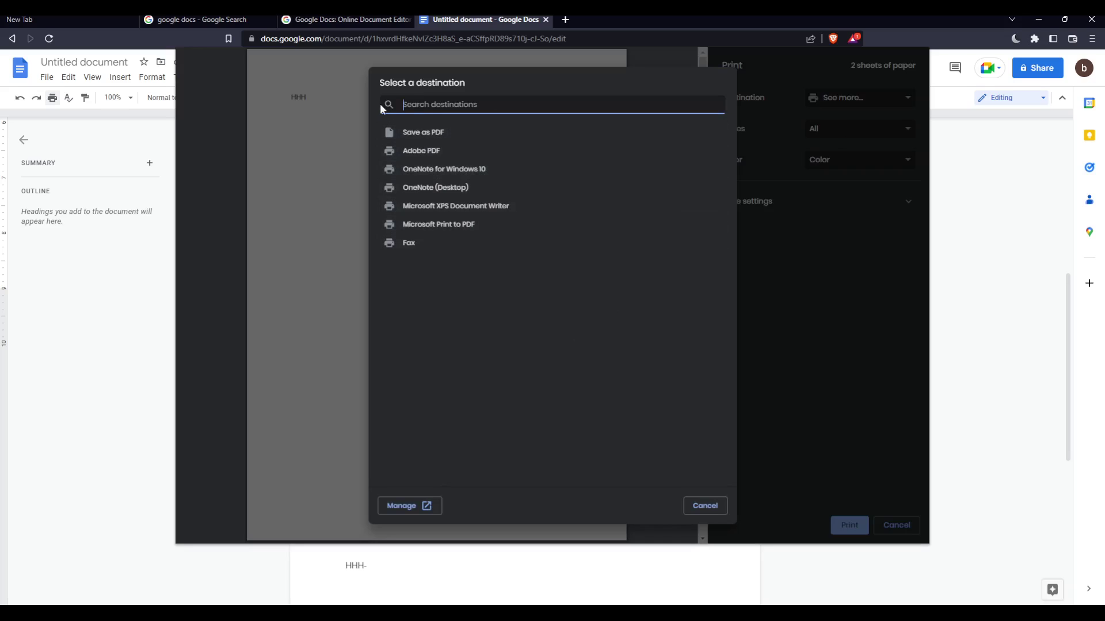
click(705, 505)
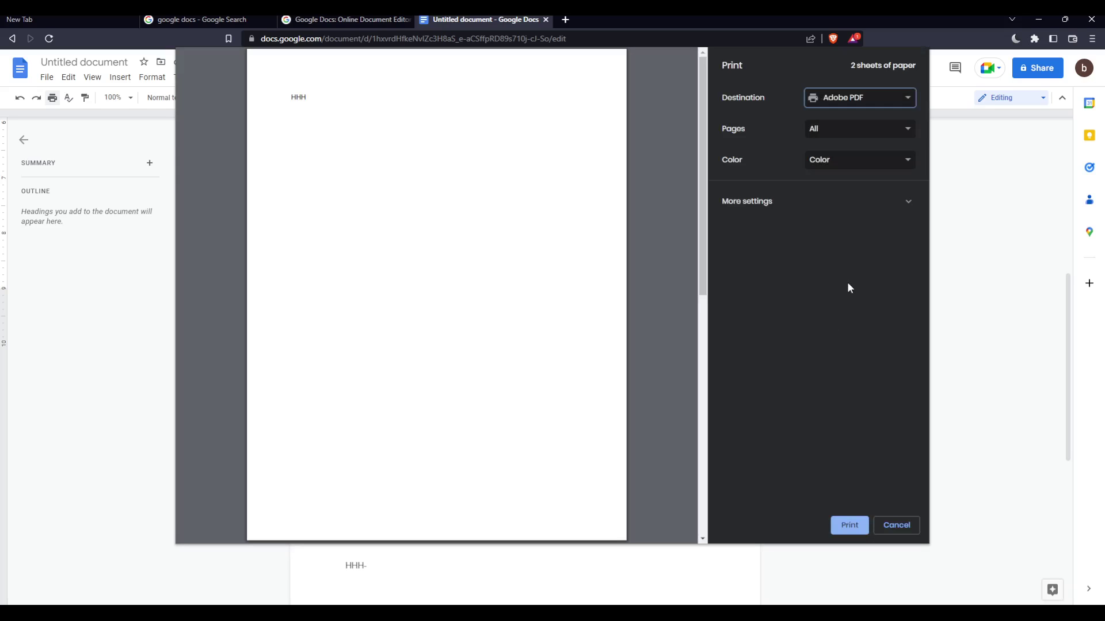
Step: Check the Pages per sheet, Margins, Quality and Scale options, then reopen the full destination list
click(844, 202)
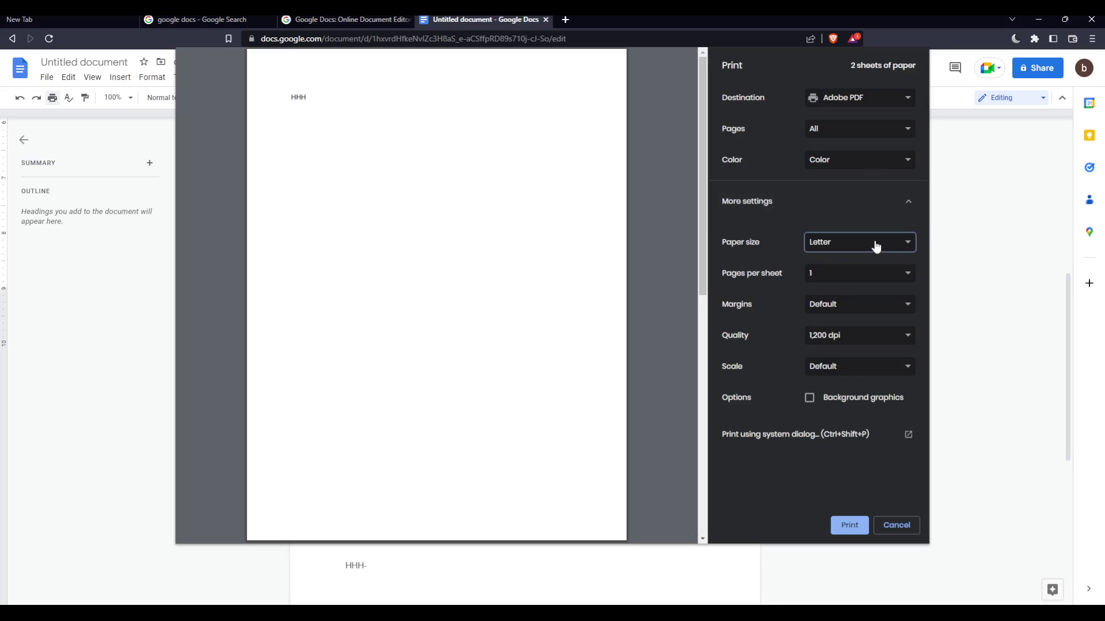
click(871, 279)
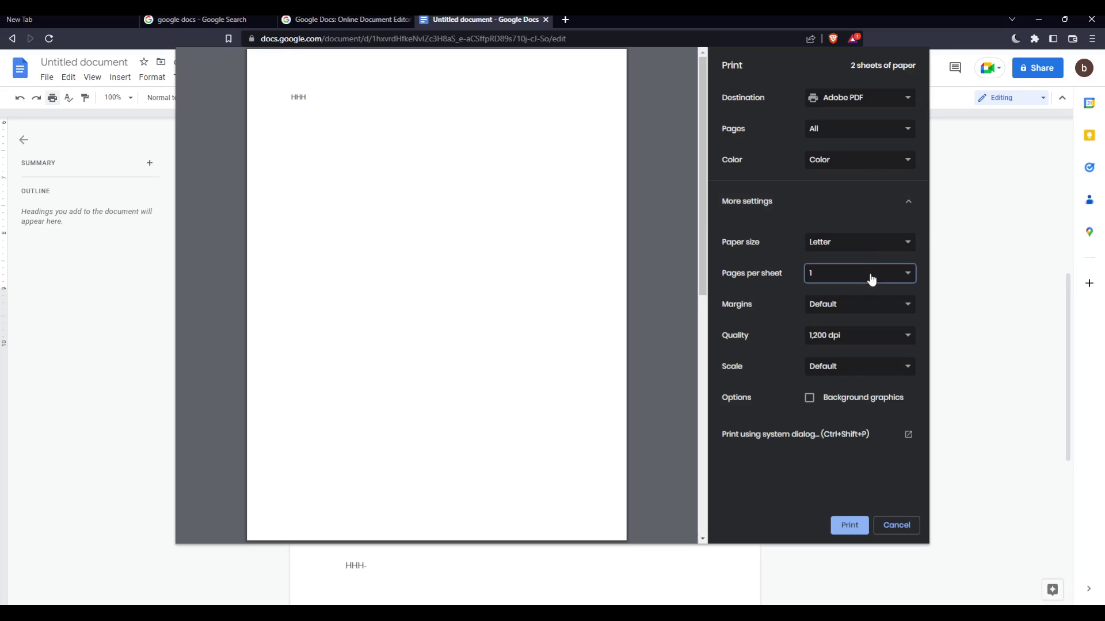
click(860, 302)
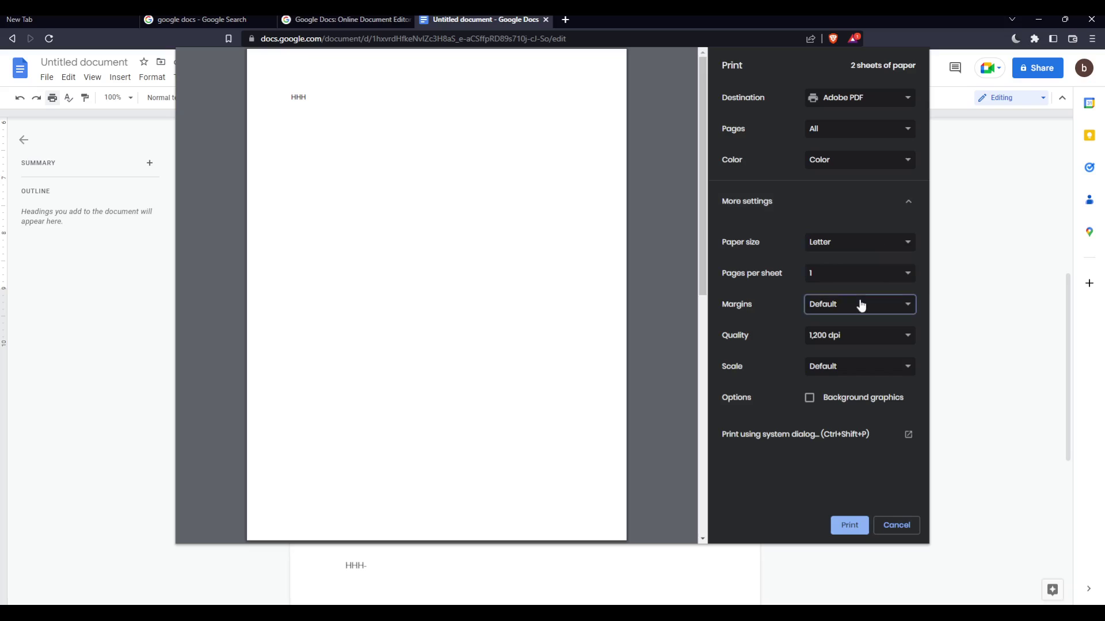
click(864, 337)
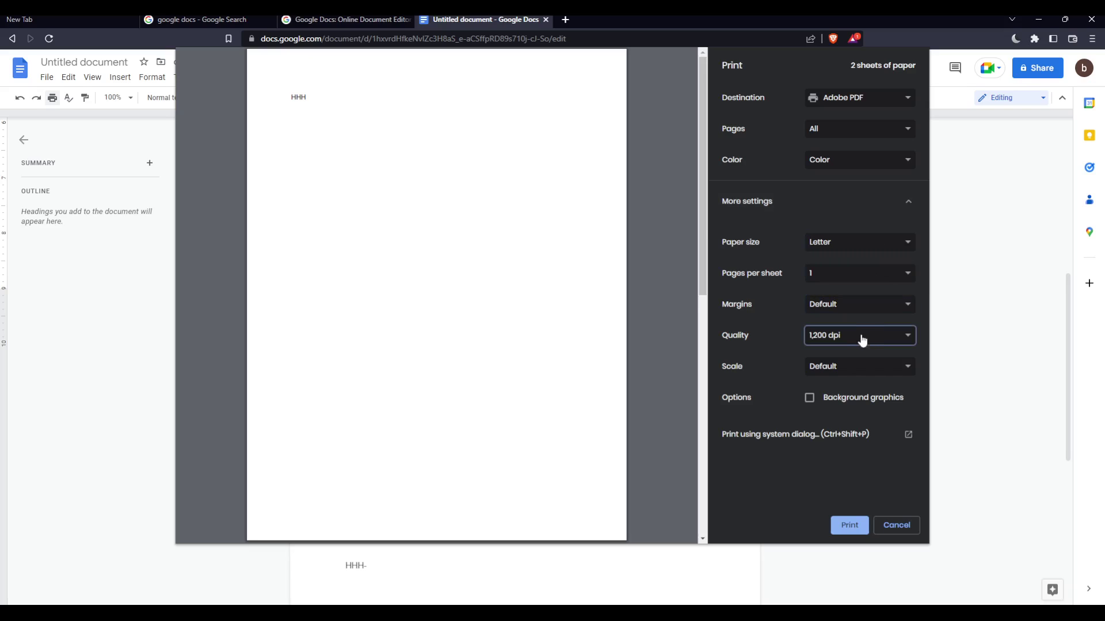
click(835, 369)
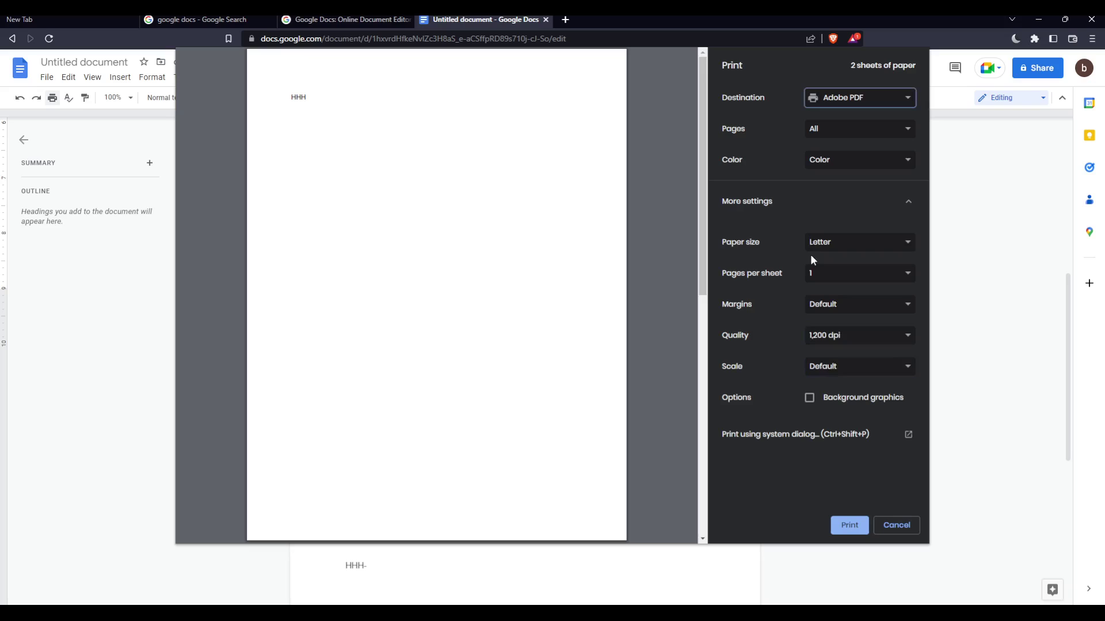
click(850, 98)
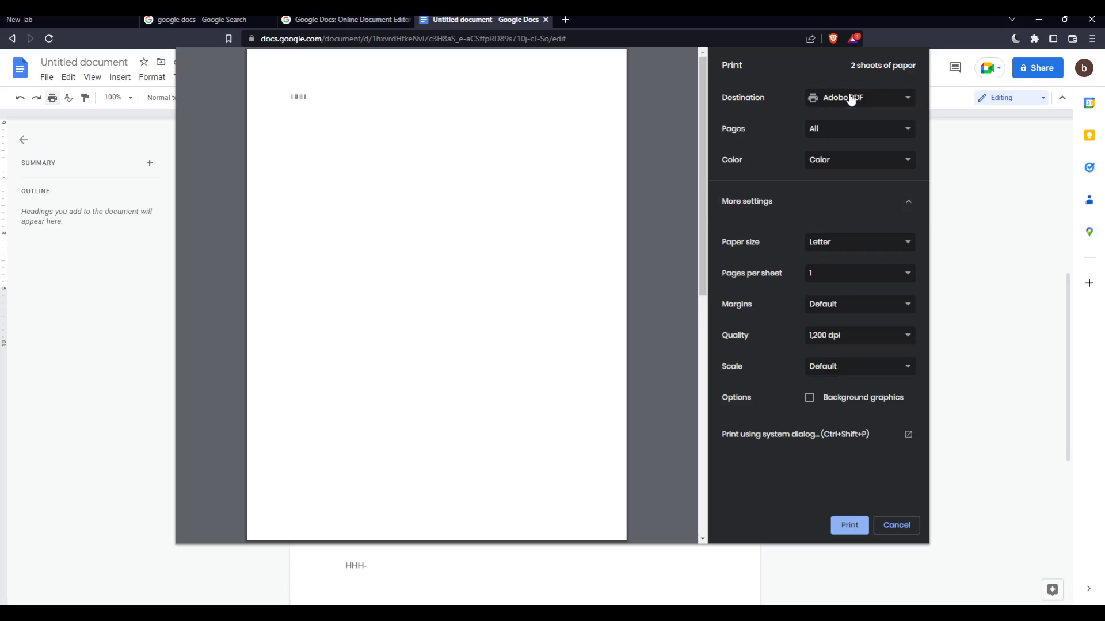
click(844, 144)
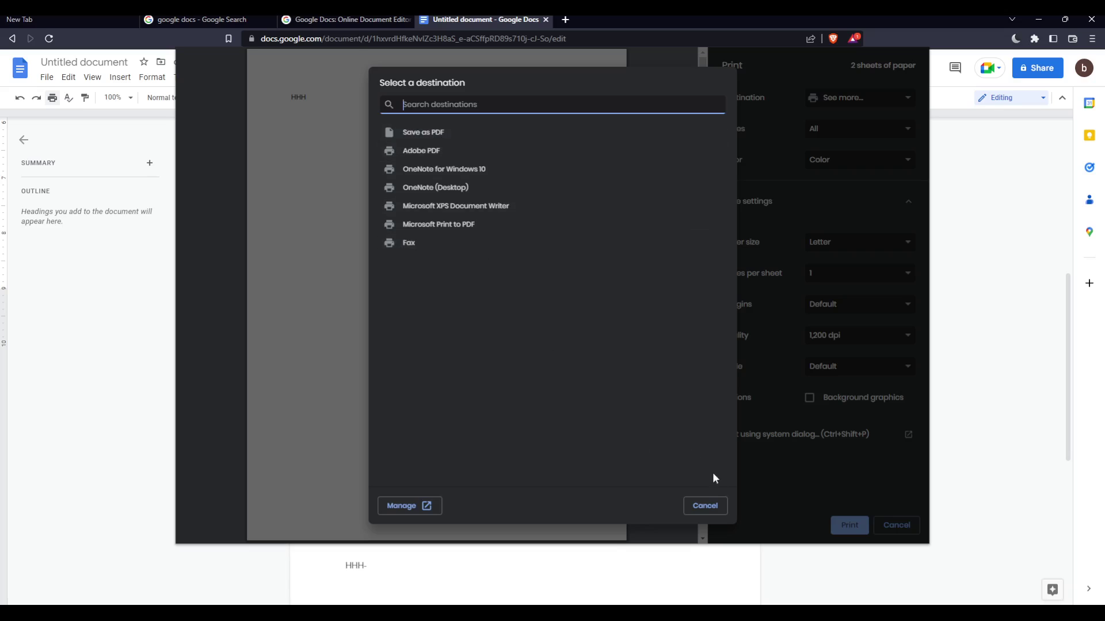
Step: Dismiss the destination list and Print dialog, then backspace away HHH- and its blank lines
click(707, 506)
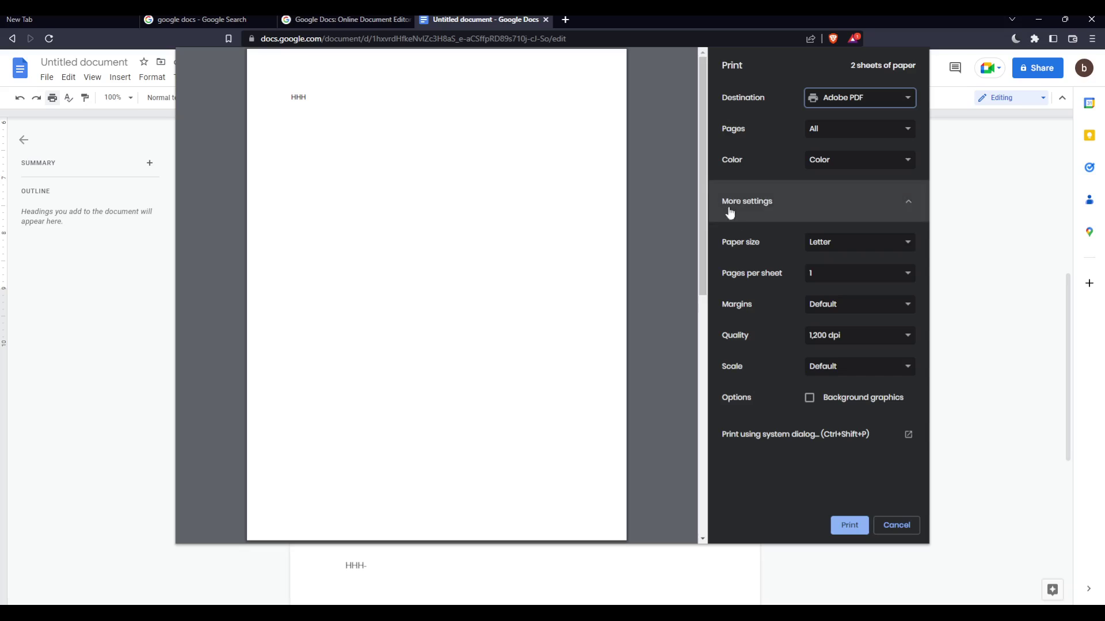
click(896, 524)
key(ctrl+End)
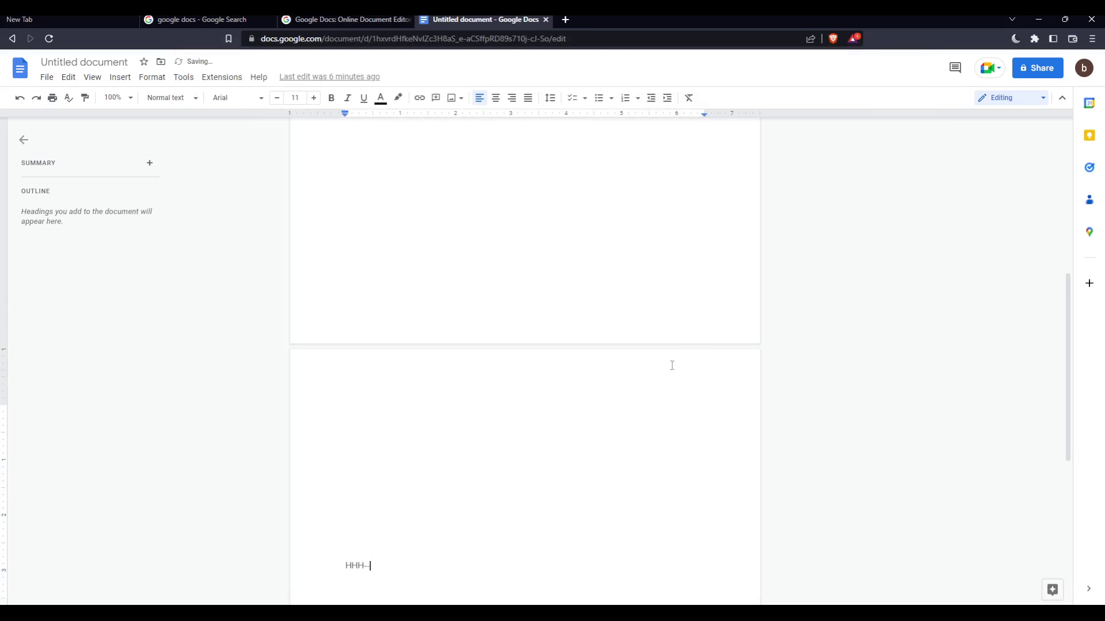
key(BackSpace)
key(BackSpace)
key(BackSpace)
key(BackSpace)
key(BackSpace)
key(BackSpace)
key(BackSpace)
key(BackSpace)
key(BackSpace)
key(BackSpace)
key(BackSpace)
key(BackSpace)
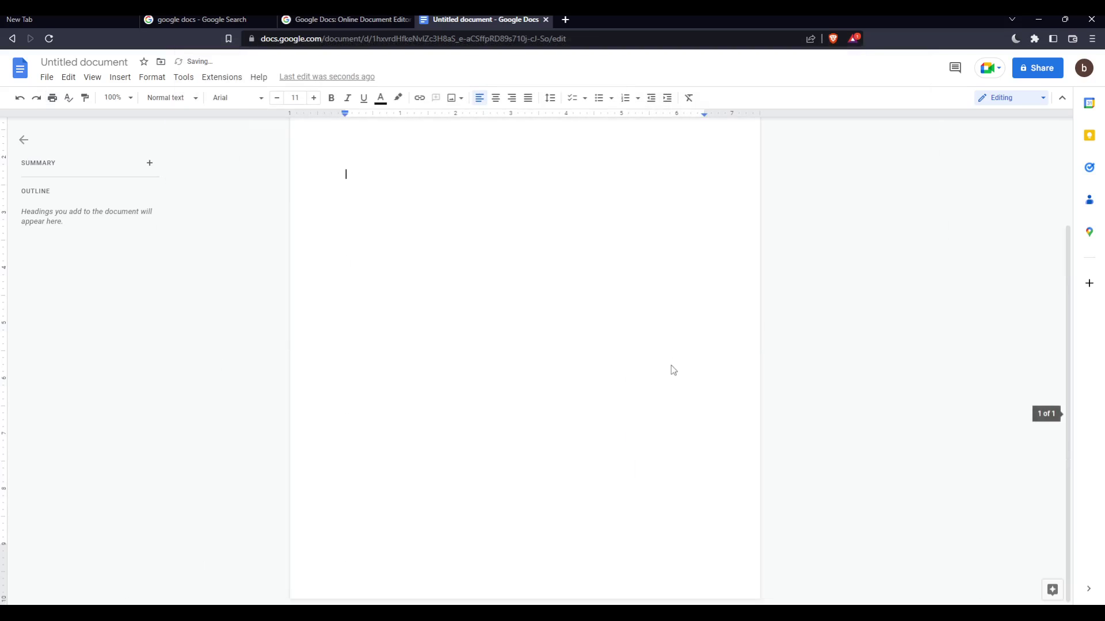